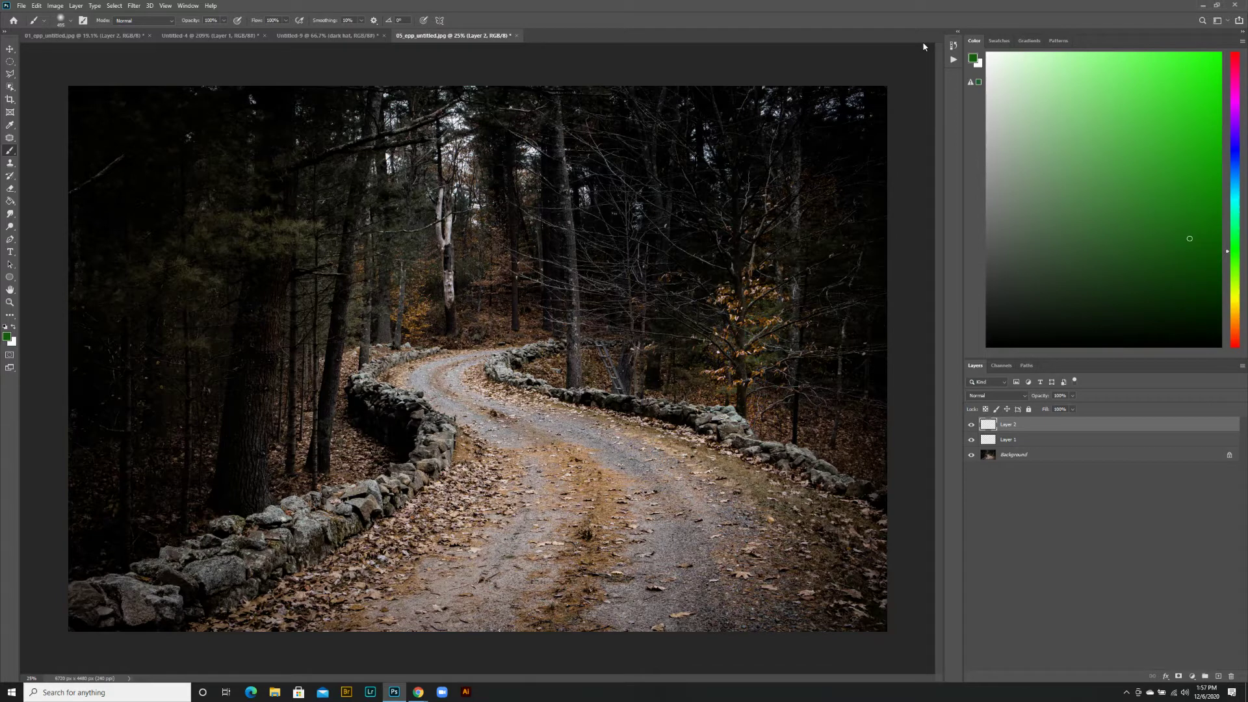
# Select the Background layer holding the forest road photo
pyautogui.click(1037, 455)
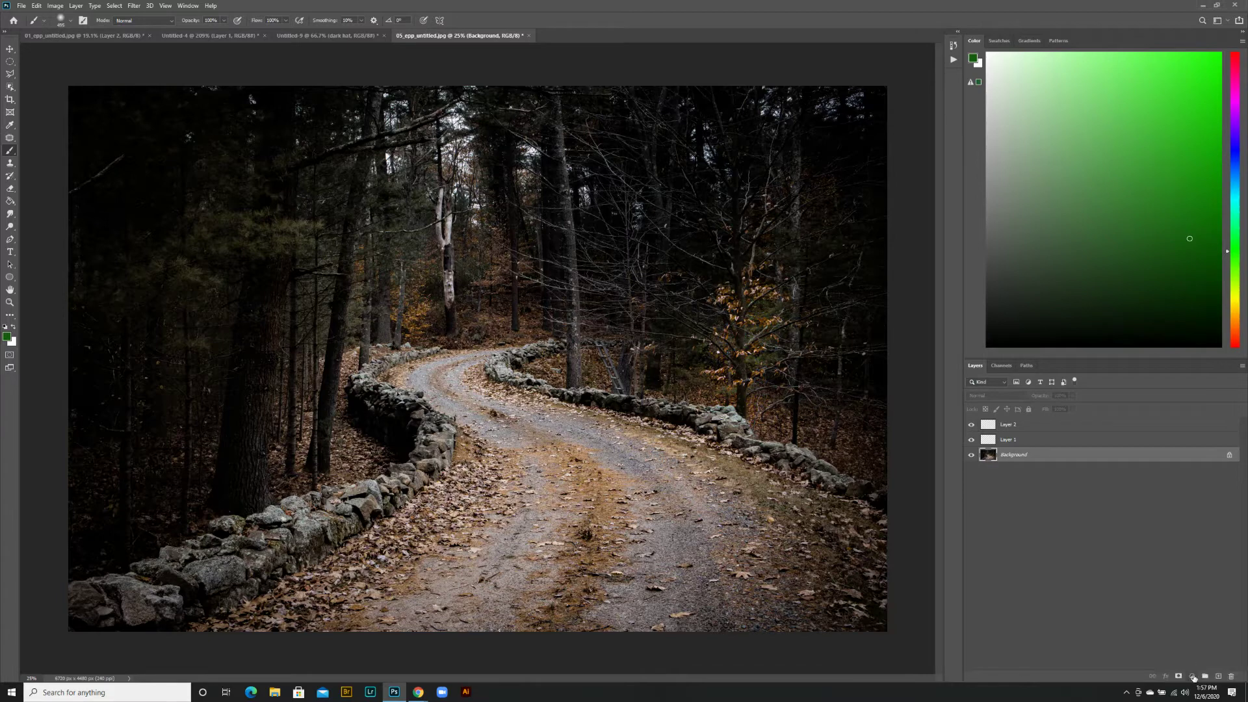
# Add a Levels adjustment that darkens the midtones and pulls in the white point slightly
pyautogui.click(1193, 676)
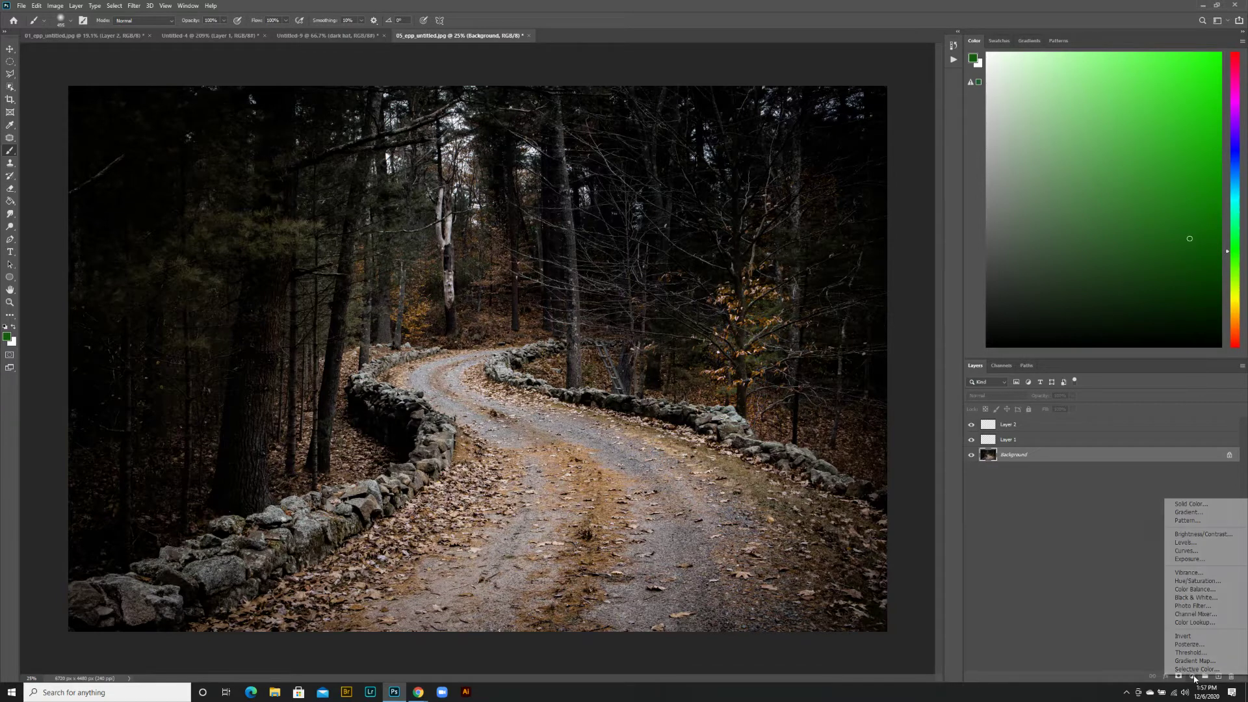
pyautogui.click(1206, 545)
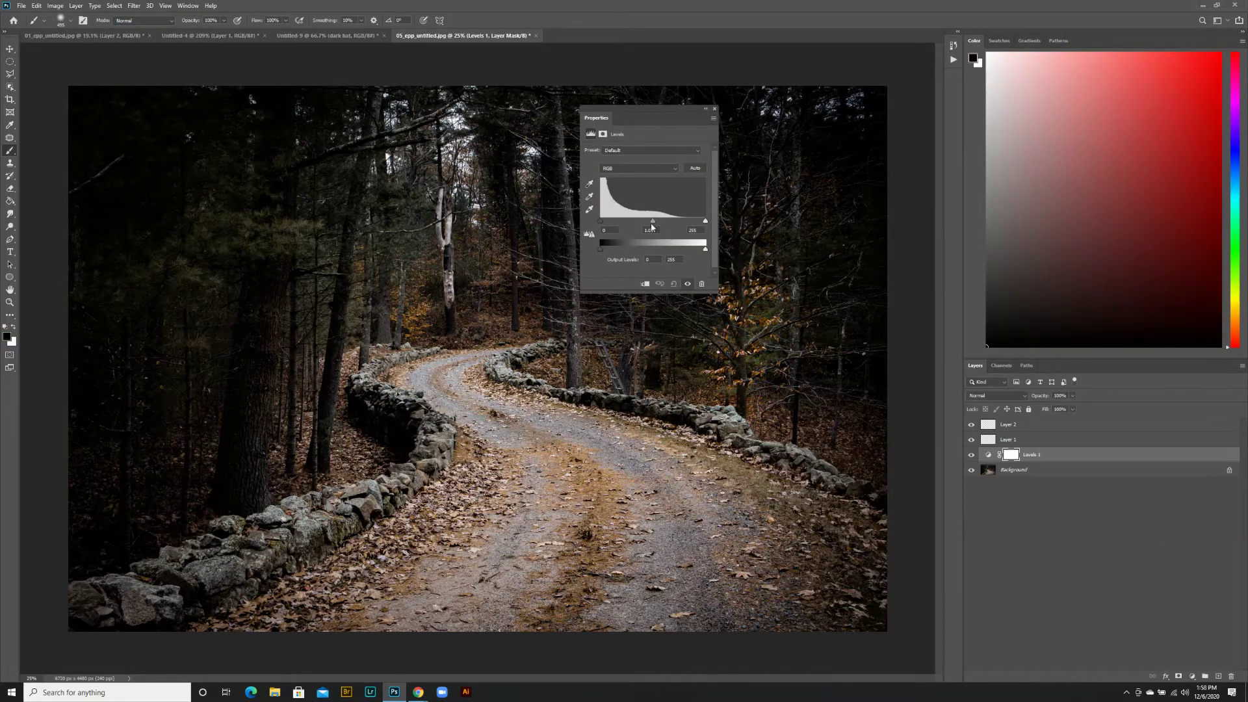
pyautogui.moveTo(652, 223); pyautogui.dragTo(603, 222)
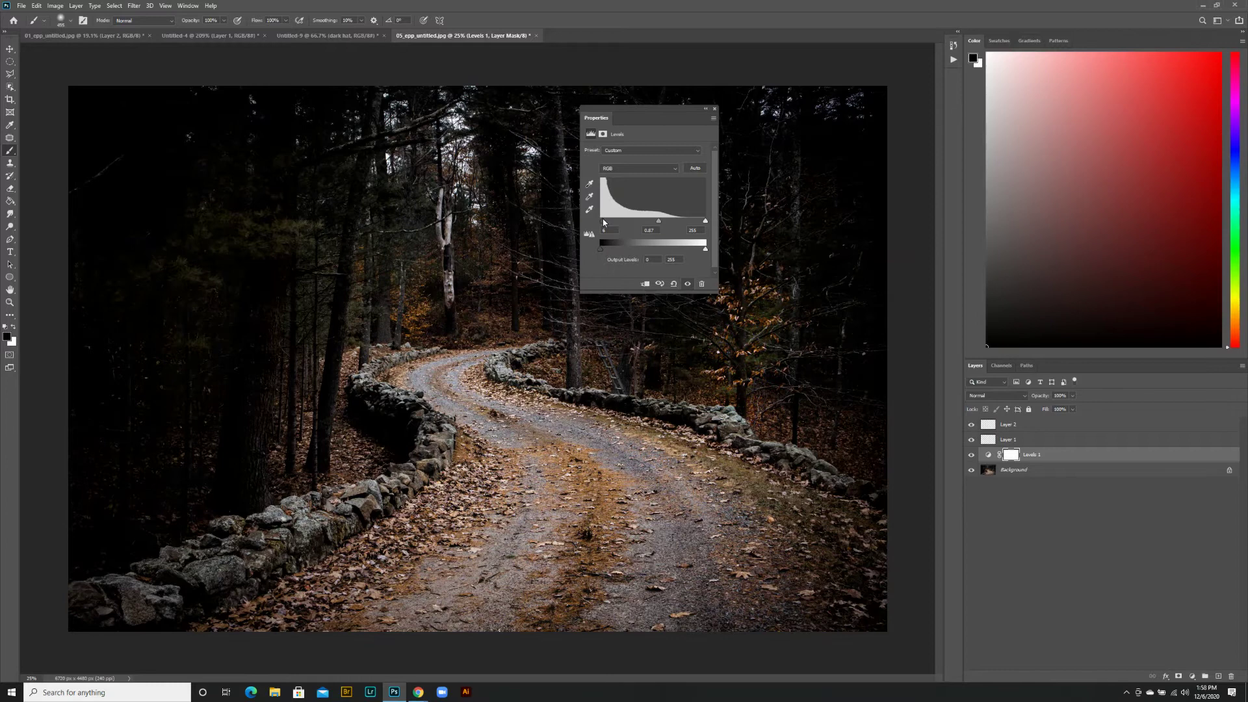
pyautogui.moveTo(705, 221); pyautogui.dragTo(666, 222)
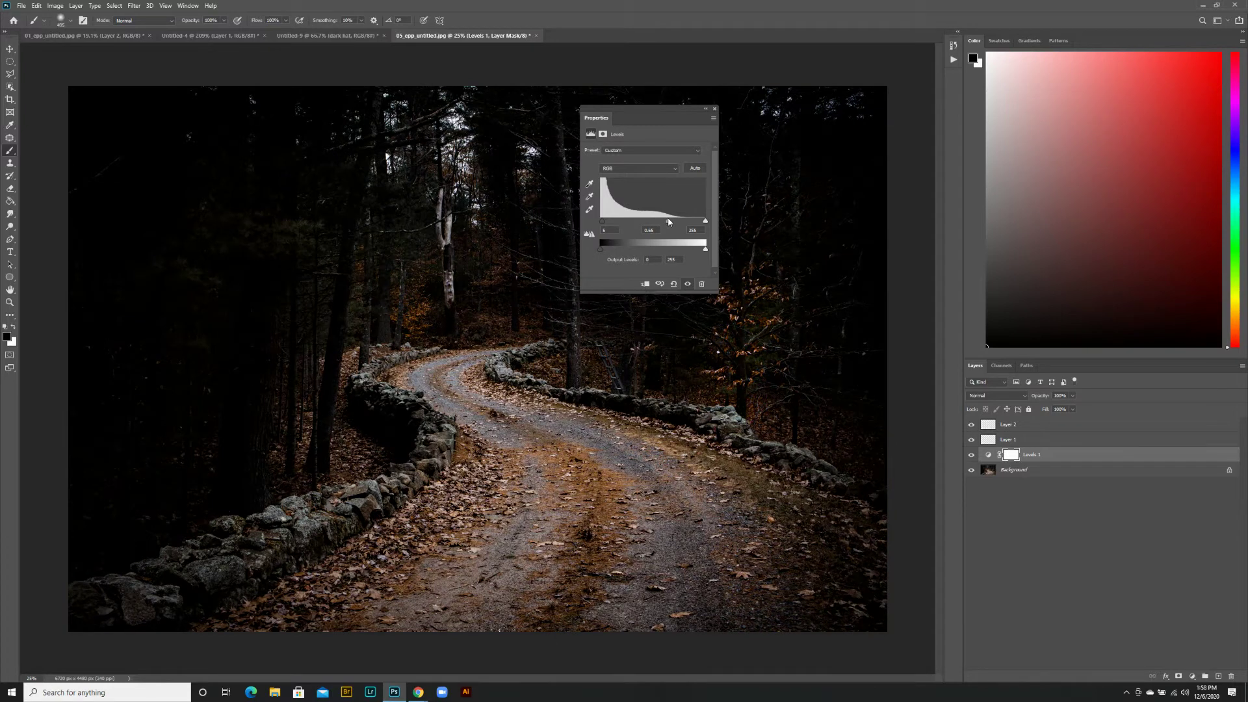
# Compare the photo with Levels 1 hidden and shown, then delete the Levels 1 layer
pyautogui.click(973, 456)
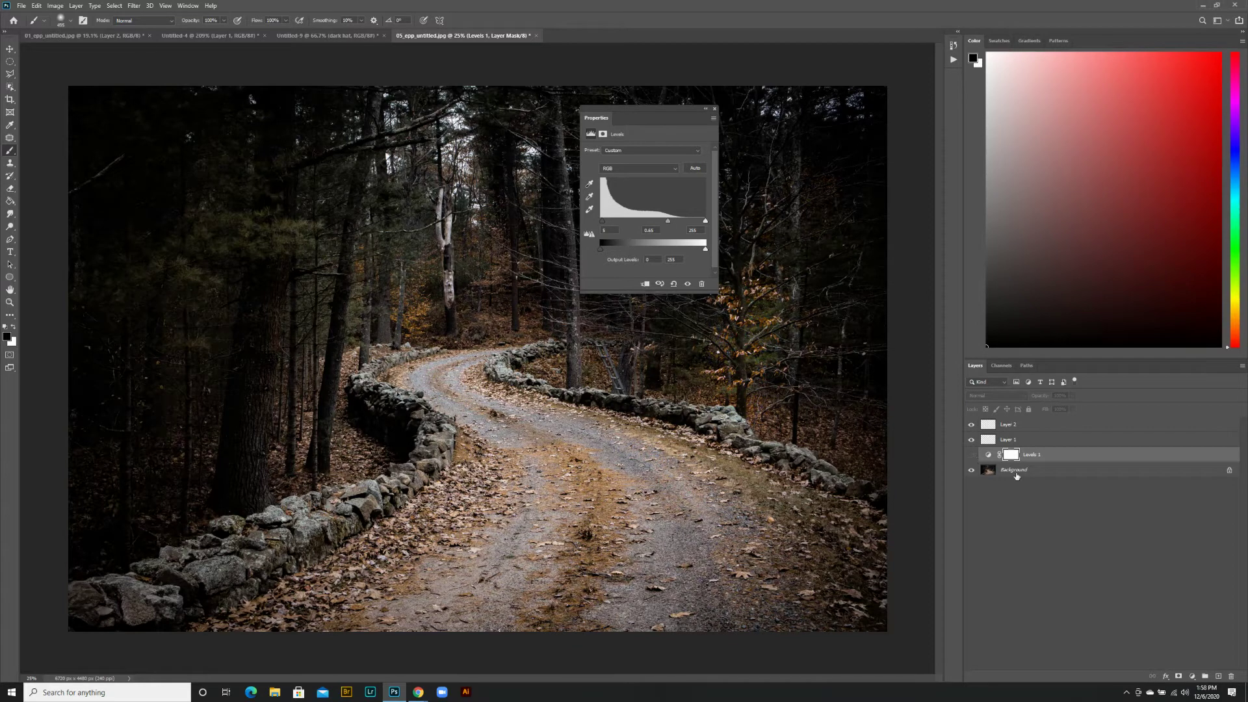
pyautogui.click(973, 456)
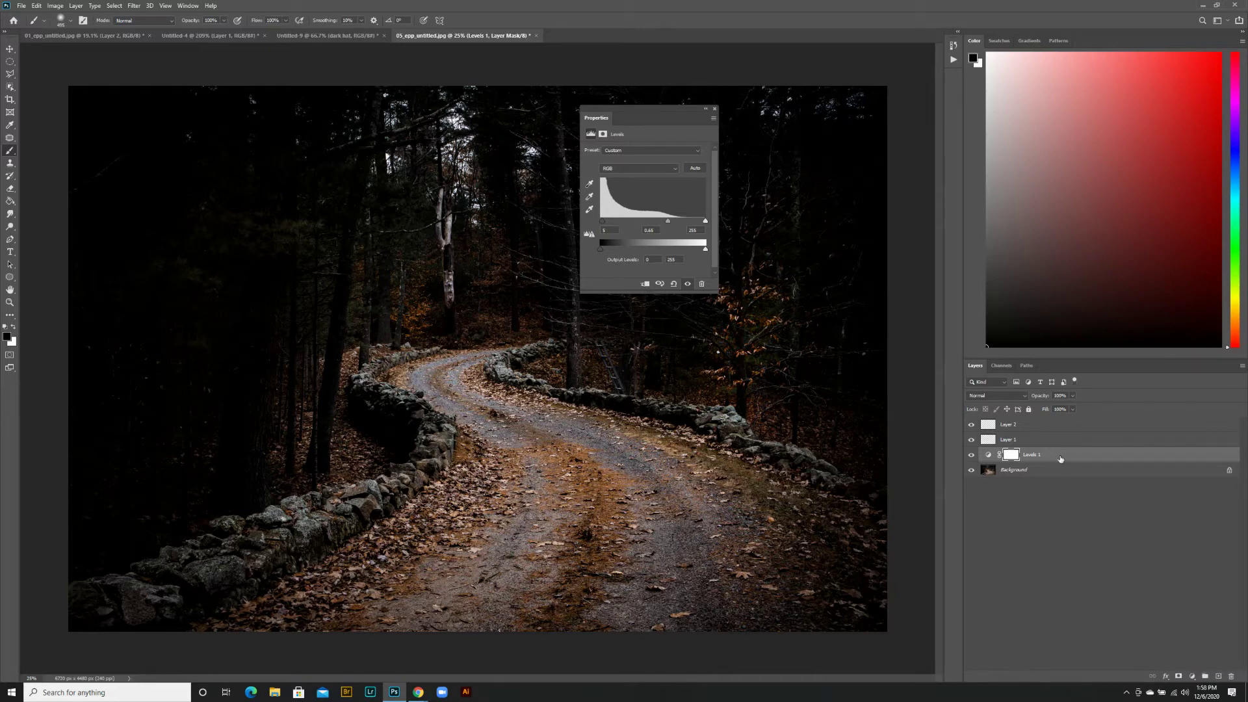
pyautogui.moveTo(1061, 459); pyautogui.dragTo(1231, 677)
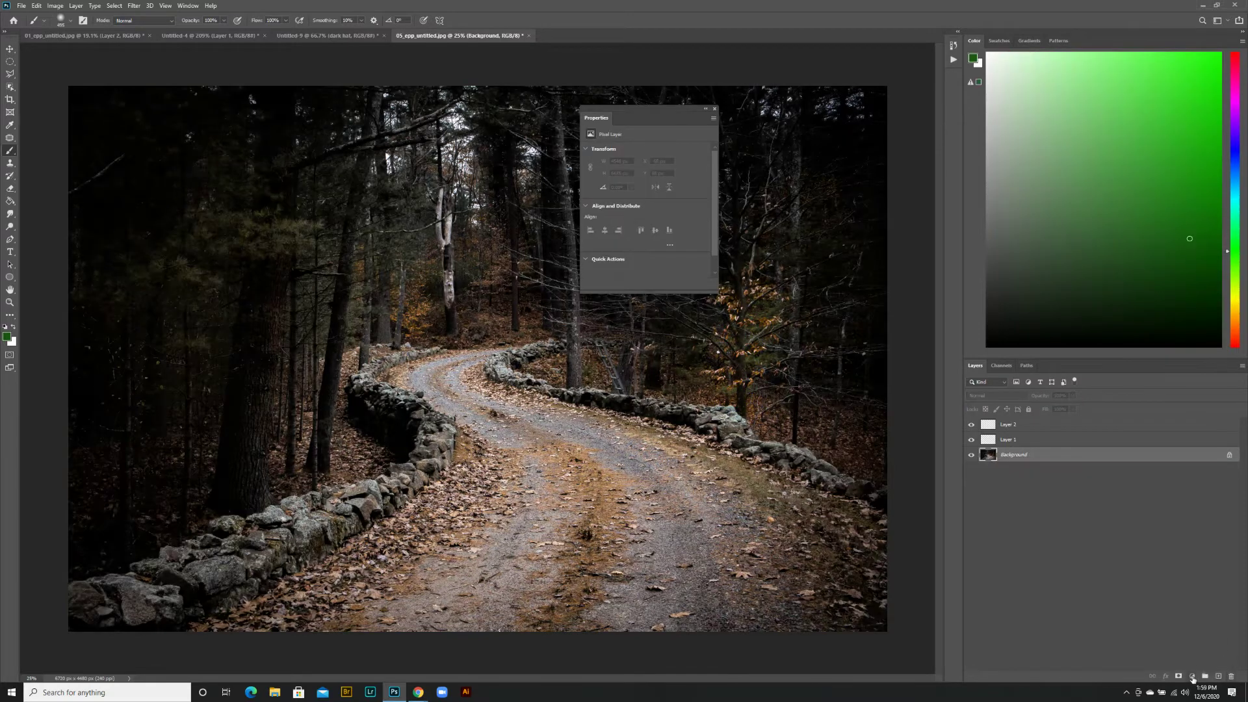
# Add a Black & White adjustment layer above the Background, then select Layer 1
pyautogui.click(1192, 677)
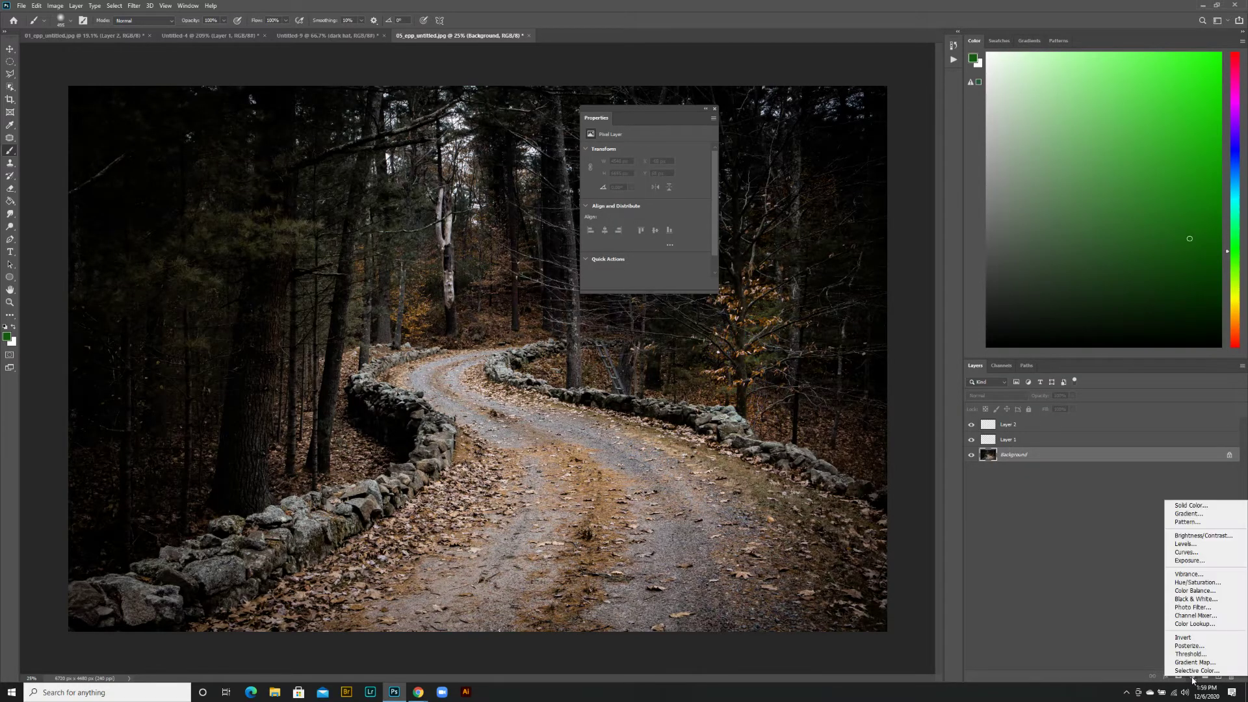
pyautogui.click(1197, 599)
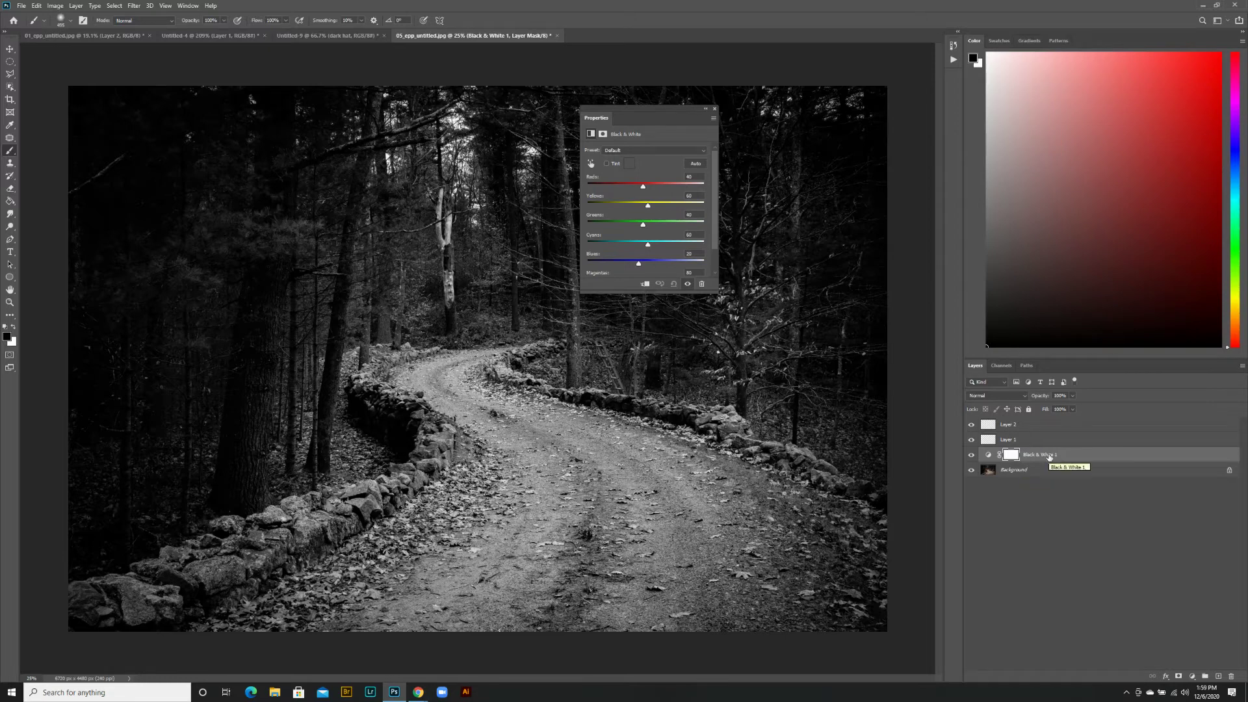
pyautogui.click(1029, 440)
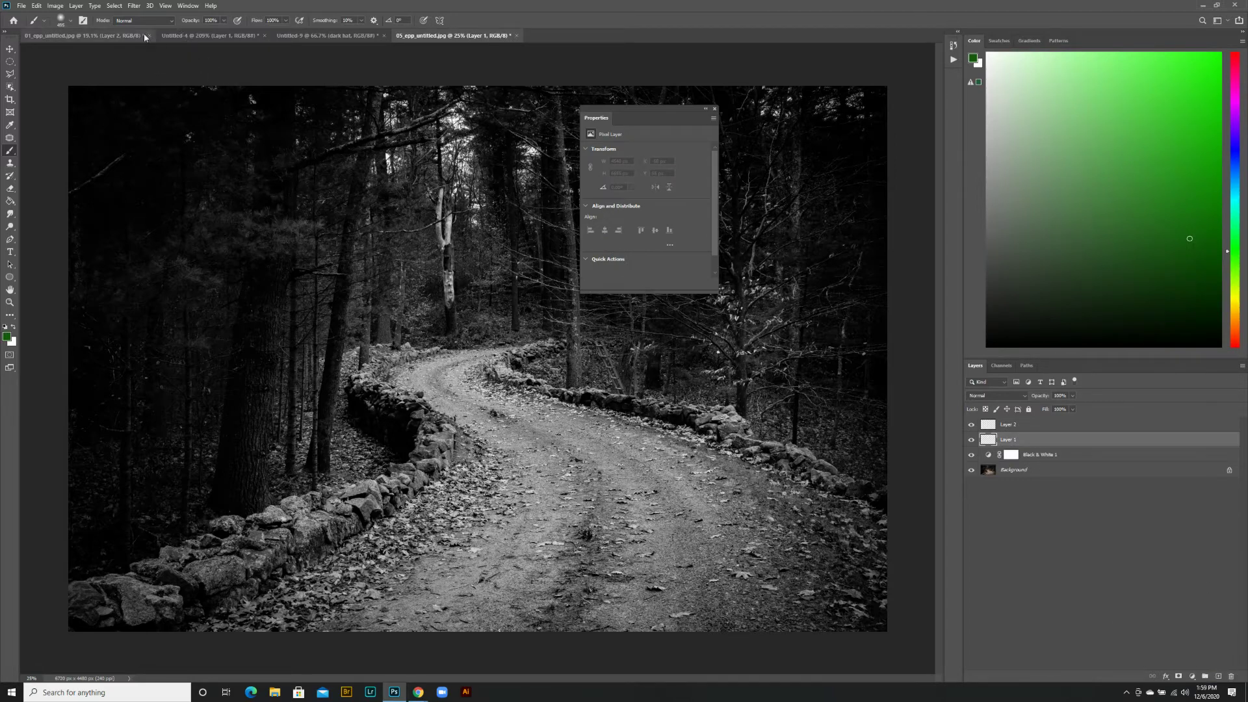
# On Layer 1, paint green over the left and right stone walls, including the left wall's S-curve
pyautogui.click(75, 8)
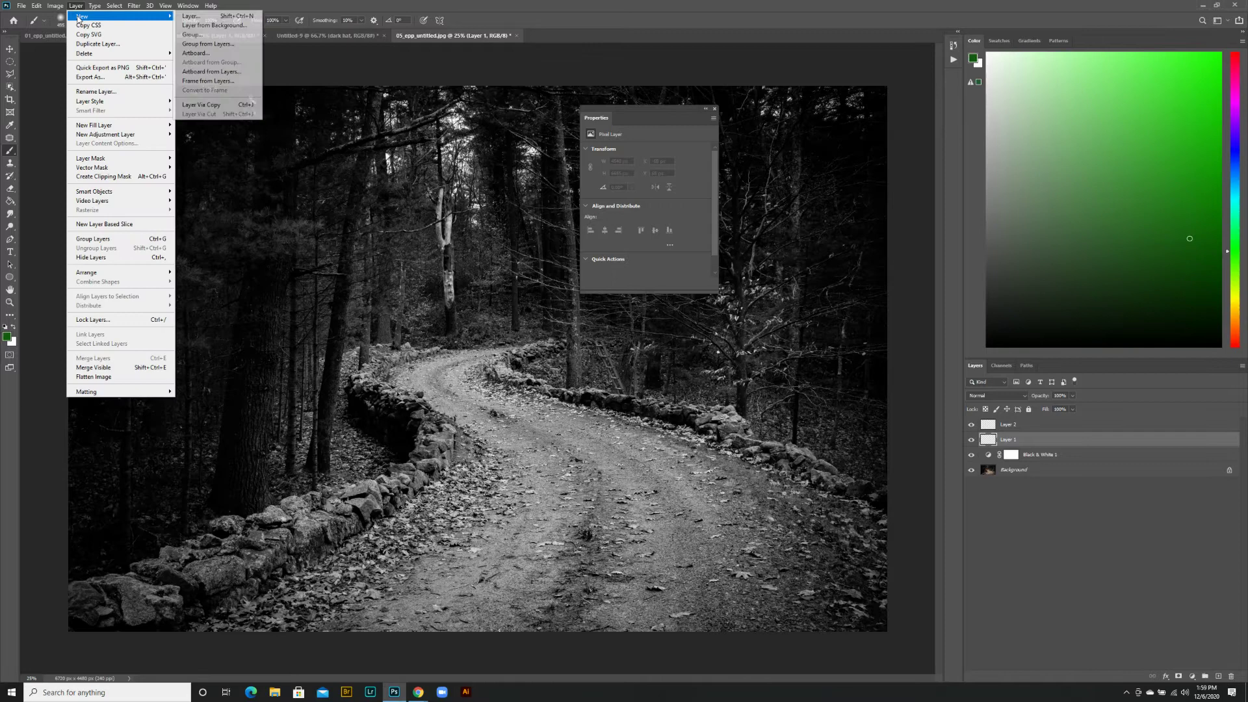
pyautogui.moveTo(210, 6)
pyautogui.click(258, 4)
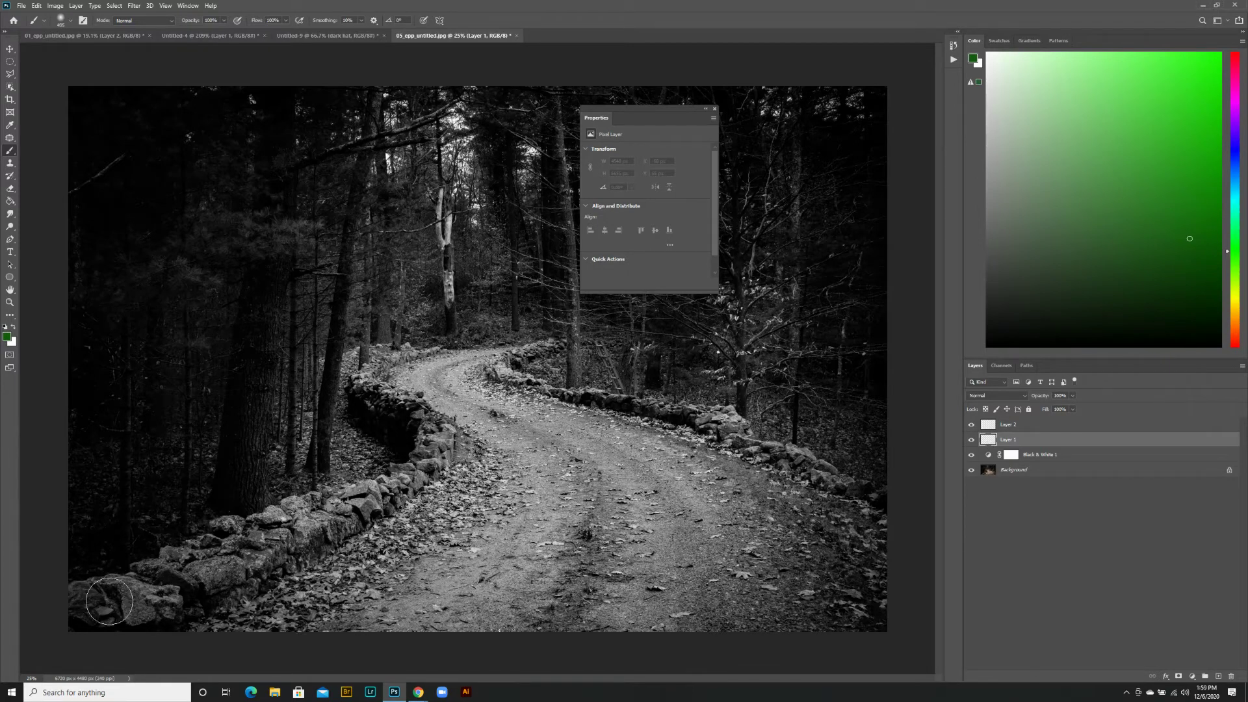
pyautogui.moveTo(100, 603)
pyautogui.mouseDown()
pyautogui.moveTo(264, 546)
pyautogui.moveTo(91, 600)
pyautogui.moveTo(355, 511)
pyautogui.moveTo(416, 473)
pyautogui.moveTo(418, 416)
pyautogui.moveTo(370, 384)
pyautogui.moveTo(425, 353)
pyautogui.mouseUp()
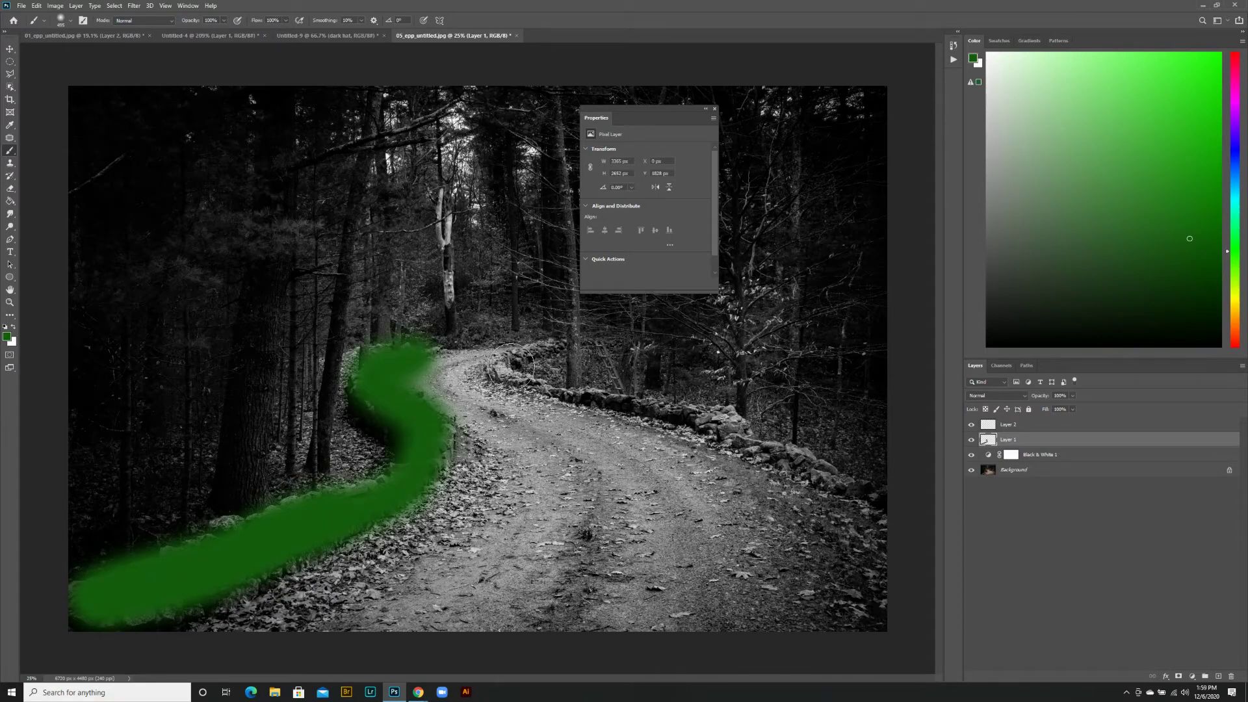
pyautogui.press('[')
pyautogui.press('[')
pyautogui.moveTo(558, 338)
pyautogui.mouseDown()
pyautogui.moveTo(507, 365)
pyautogui.moveTo(558, 392)
pyautogui.moveTo(724, 428)
pyautogui.moveTo(837, 478)
pyautogui.moveTo(691, 426)
pyautogui.moveTo(689, 412)
pyautogui.moveTo(721, 418)
pyautogui.moveTo(846, 491)
pyautogui.moveTo(716, 414)
pyautogui.moveTo(507, 375)
pyautogui.moveTo(554, 348)
pyautogui.moveTo(531, 347)
pyautogui.moveTo(509, 377)
pyautogui.moveTo(790, 437)
pyautogui.moveTo(847, 485)
pyautogui.mouseUp()
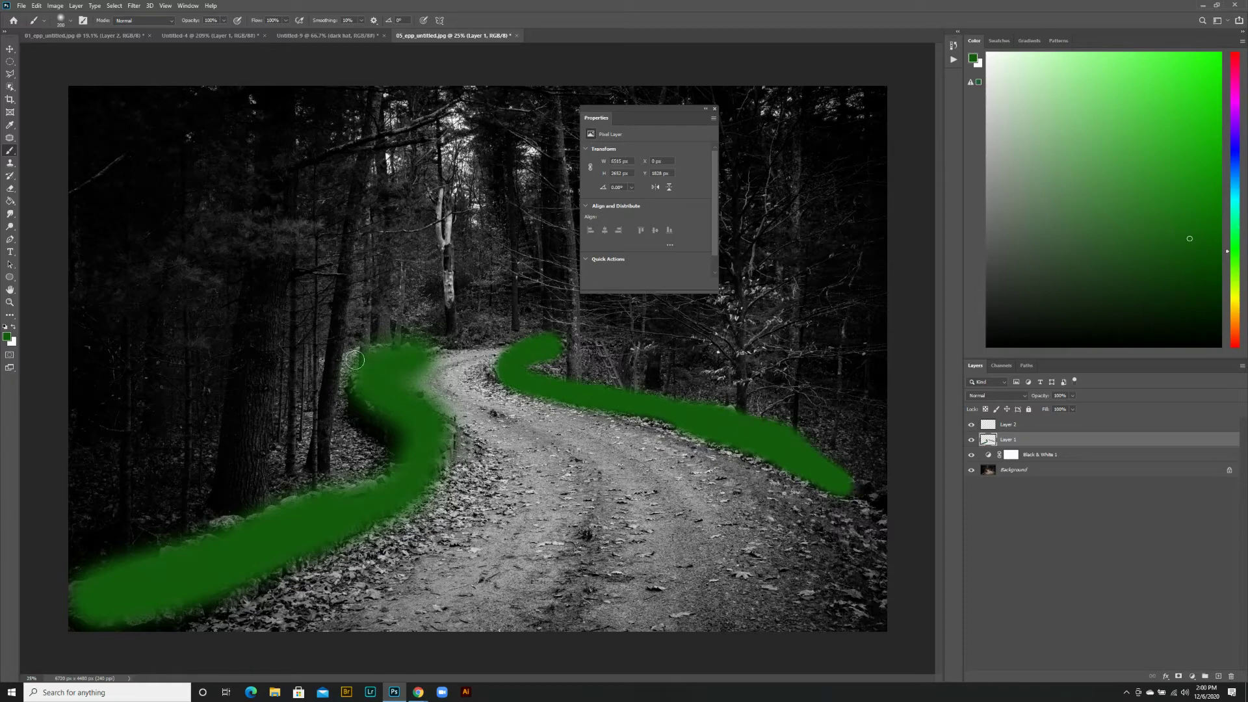
pyautogui.moveTo(355, 360)
pyautogui.mouseDown()
pyautogui.moveTo(388, 363)
pyautogui.moveTo(366, 392)
pyautogui.moveTo(408, 432)
pyautogui.moveTo(407, 463)
pyautogui.moveTo(378, 490)
pyautogui.moveTo(434, 462)
pyautogui.moveTo(450, 431)
pyautogui.moveTo(406, 390)
pyautogui.moveTo(410, 353)
pyautogui.moveTo(382, 374)
pyautogui.moveTo(416, 425)
pyautogui.moveTo(399, 474)
pyautogui.moveTo(215, 526)
pyautogui.moveTo(77, 597)
pyautogui.moveTo(137, 587)
pyautogui.moveTo(389, 486)
pyautogui.mouseUp()
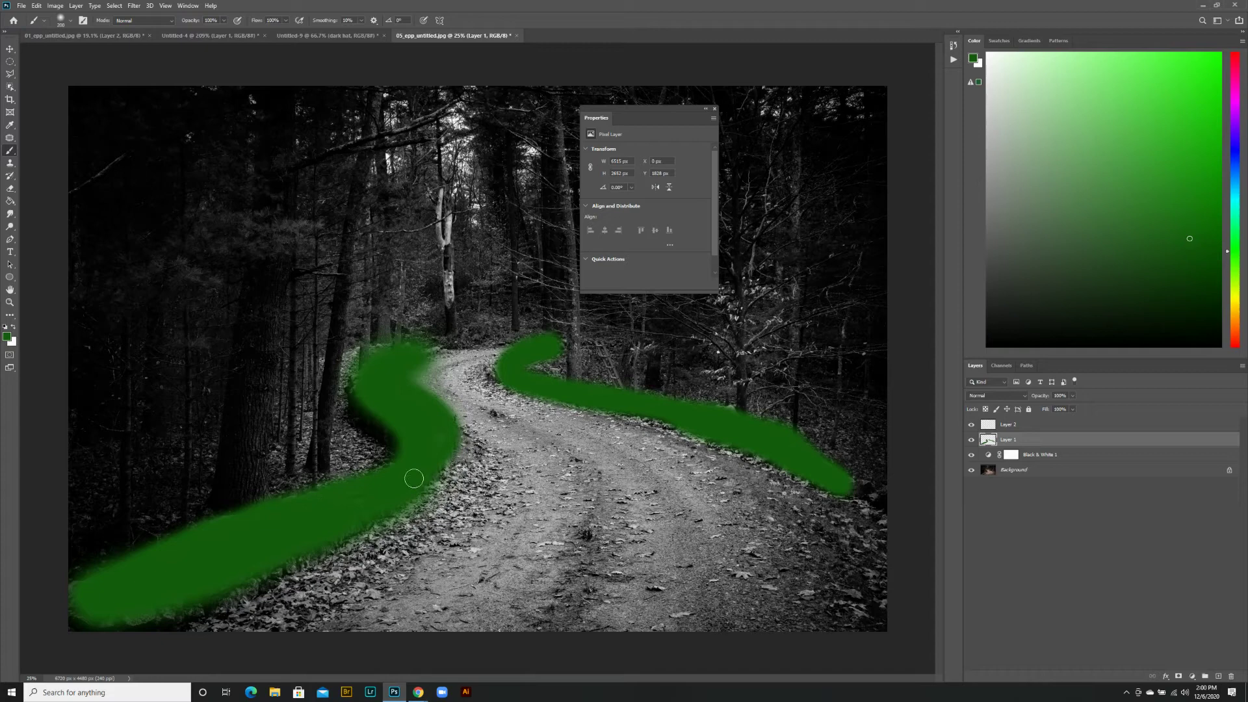
# Rename Layer 1 to 'green layer' and set its blend mode to Color
pyautogui.doubleClick(1005, 442)
pyautogui.write('green layer')
pyautogui.press('Return')
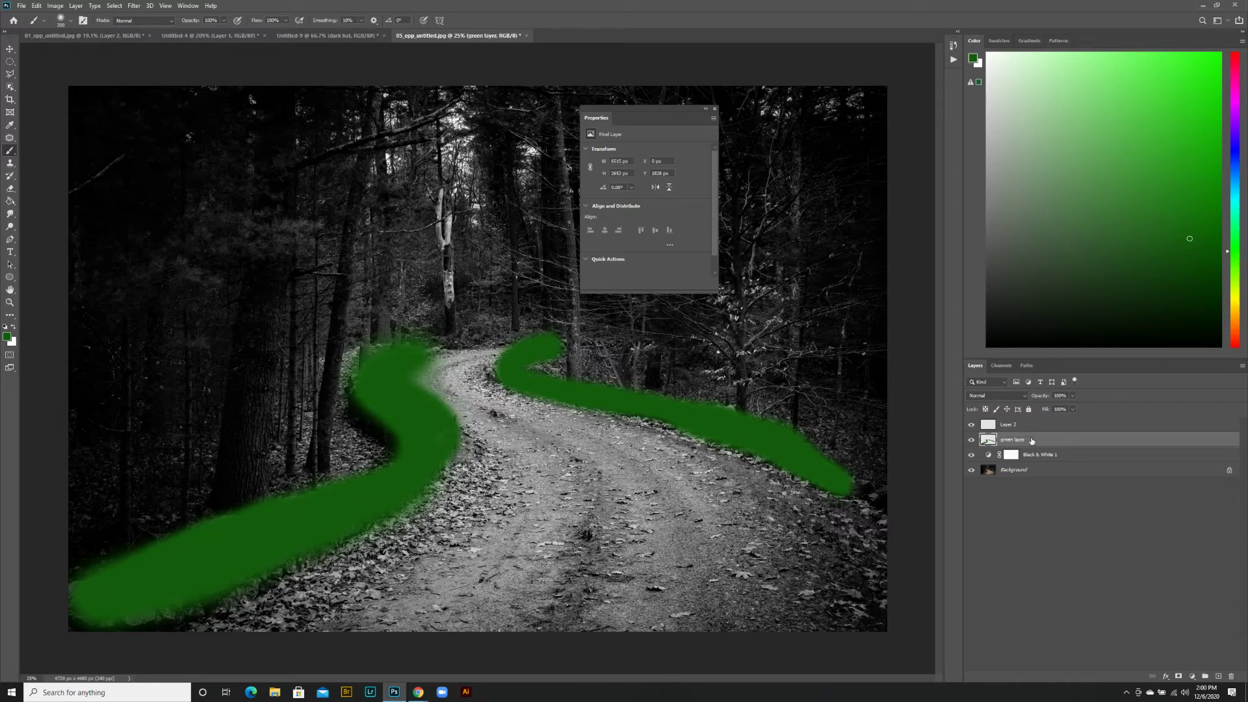
pyautogui.click(1025, 396)
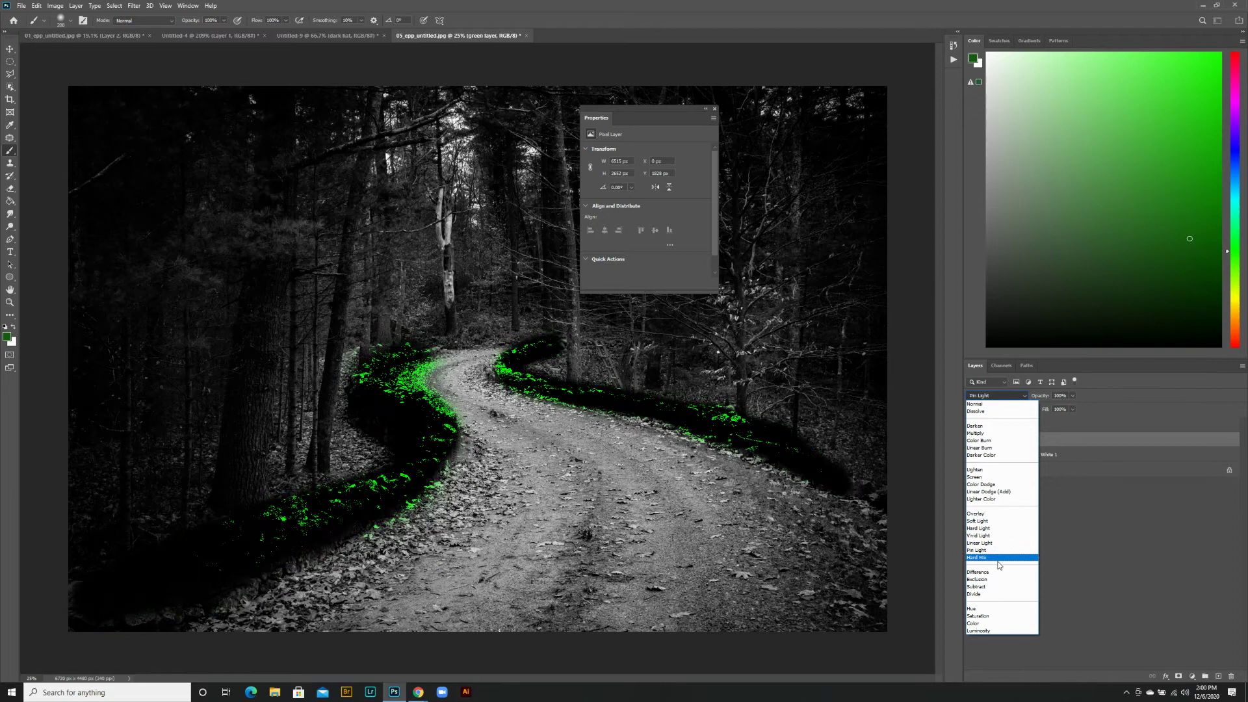
pyautogui.click(987, 625)
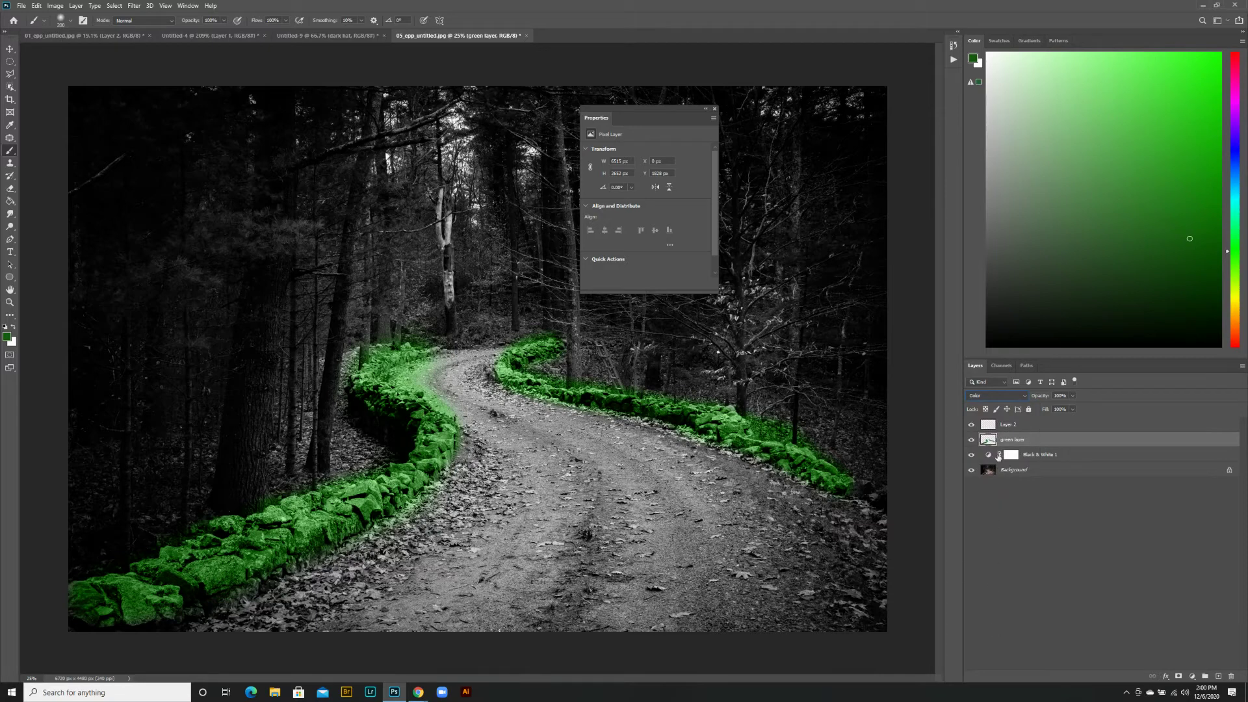
# Select Layer 2 and change the foreground colour to magenta #d615bd
pyautogui.click(1009, 423)
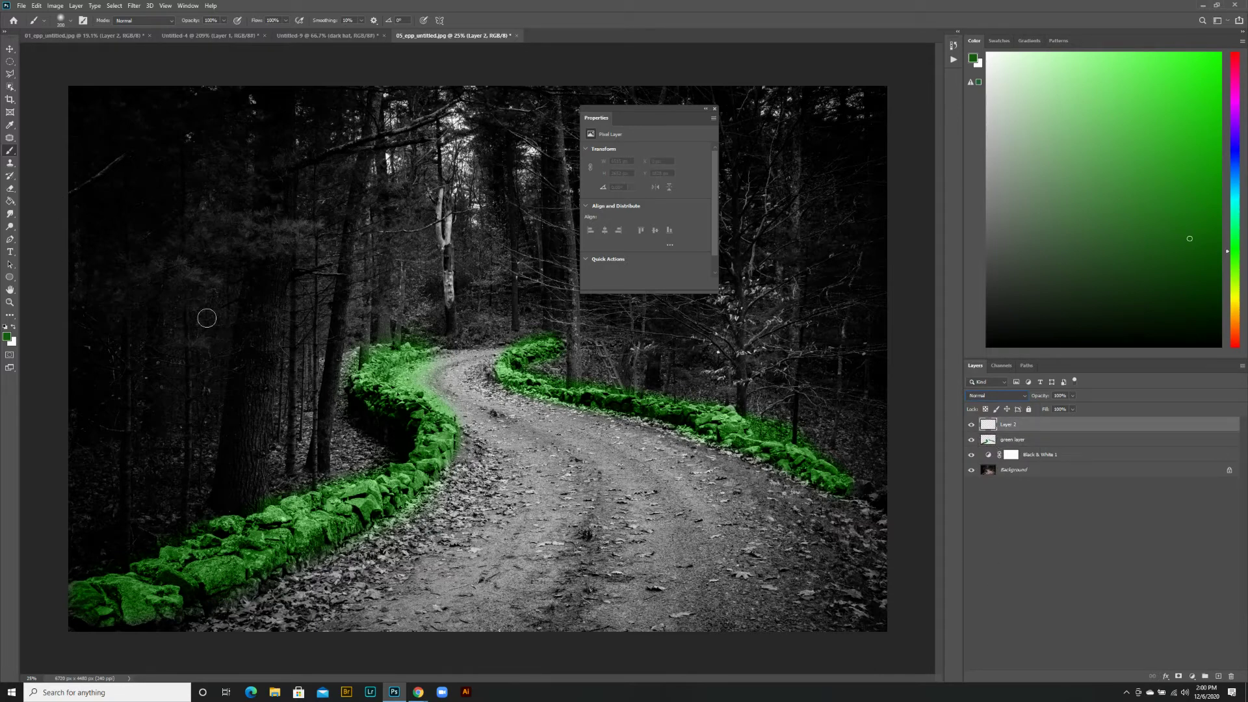
pyautogui.press('i')
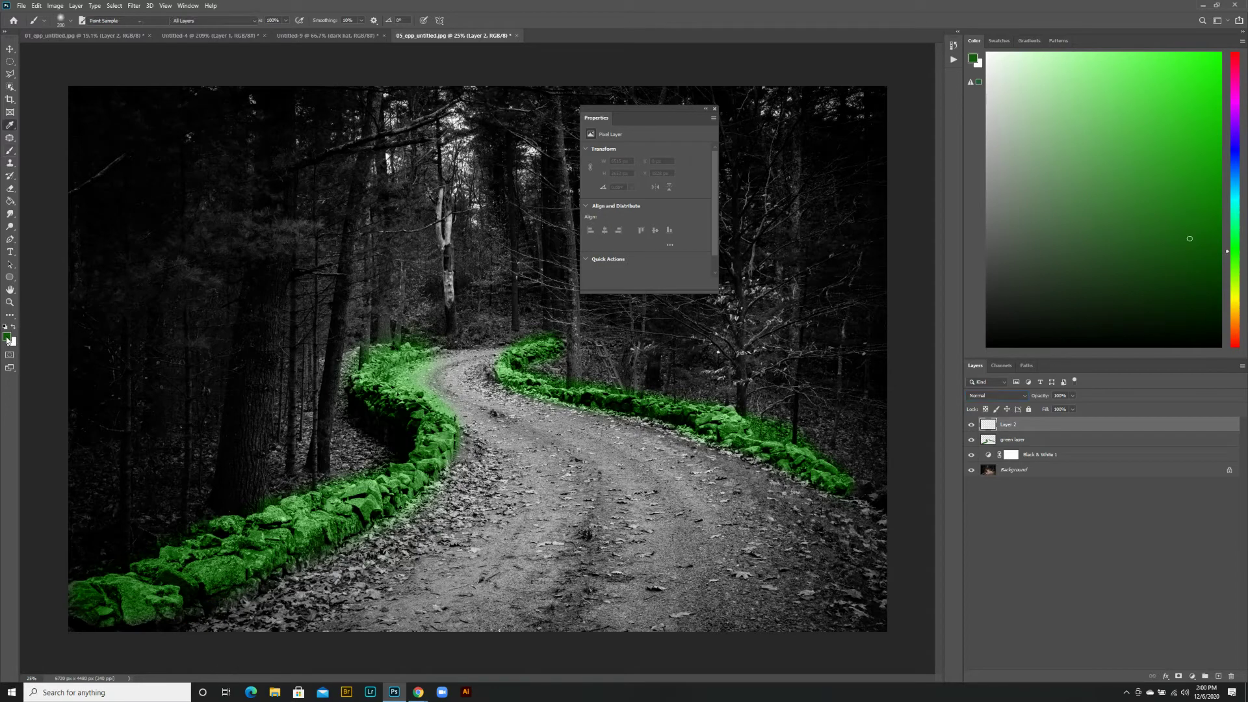
pyautogui.click(7, 337)
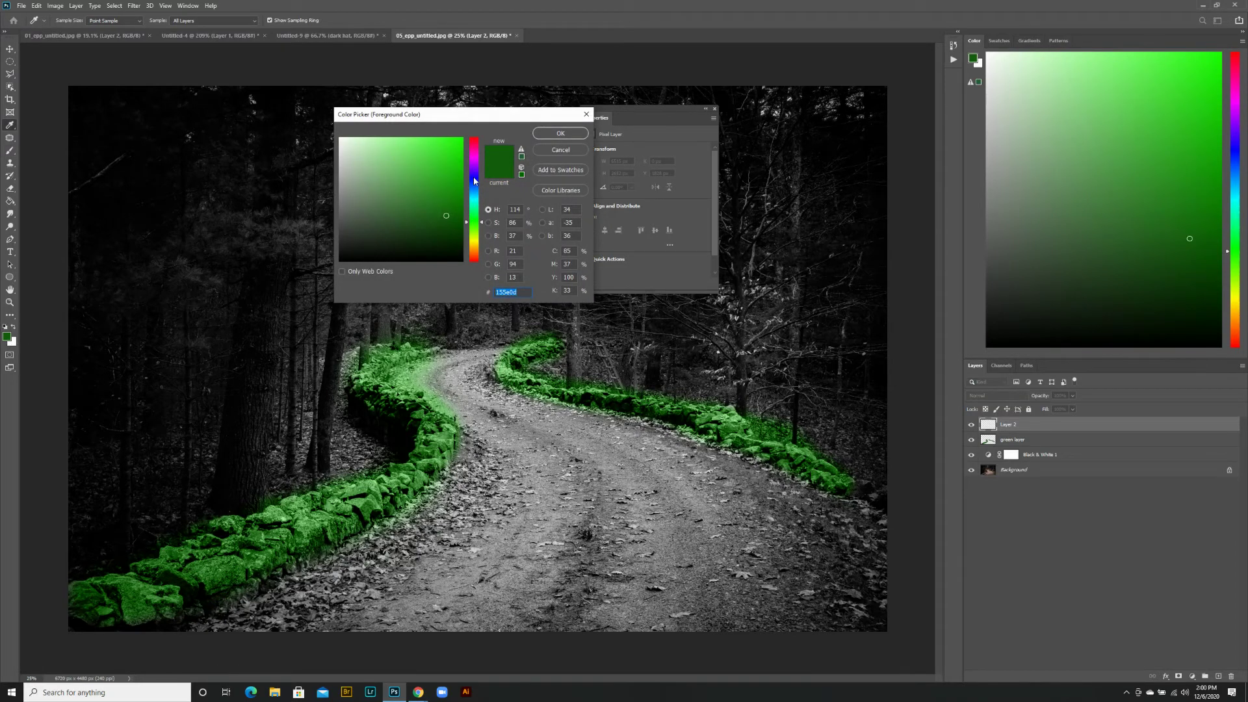
pyautogui.moveTo(473, 177); pyautogui.dragTo(474, 154)
pyautogui.click(451, 156)
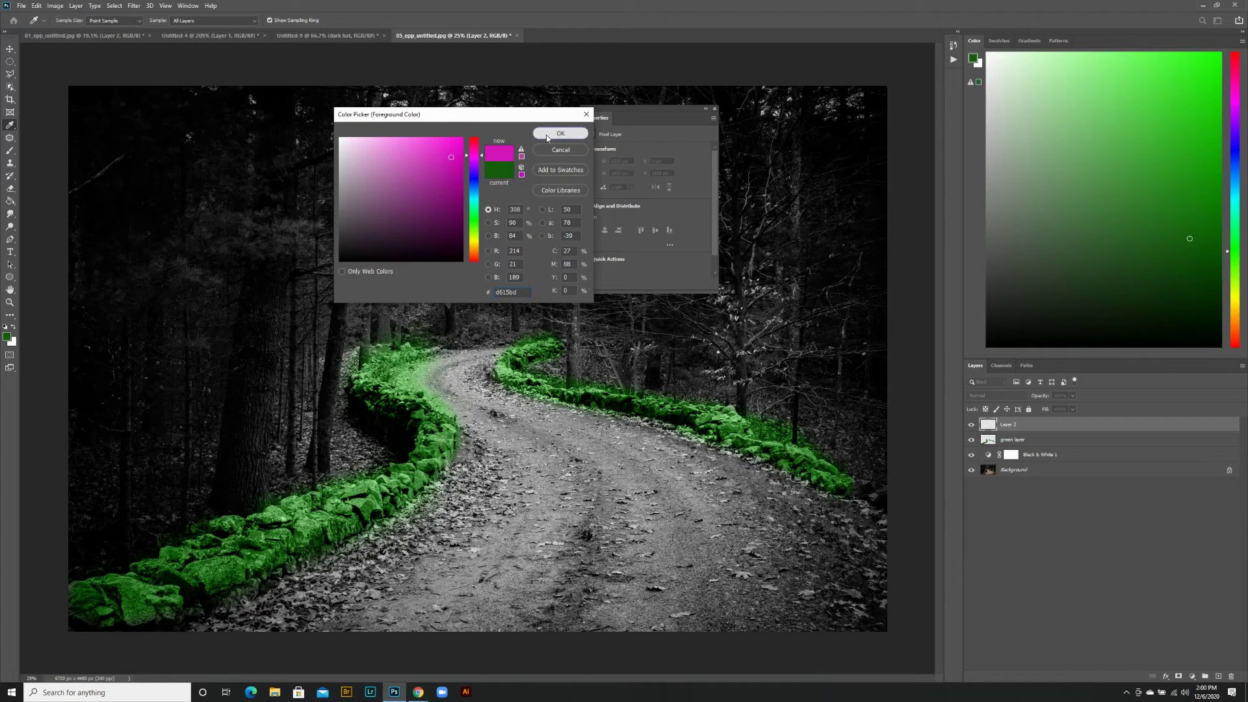
pyautogui.click(560, 133)
pyautogui.press('b')
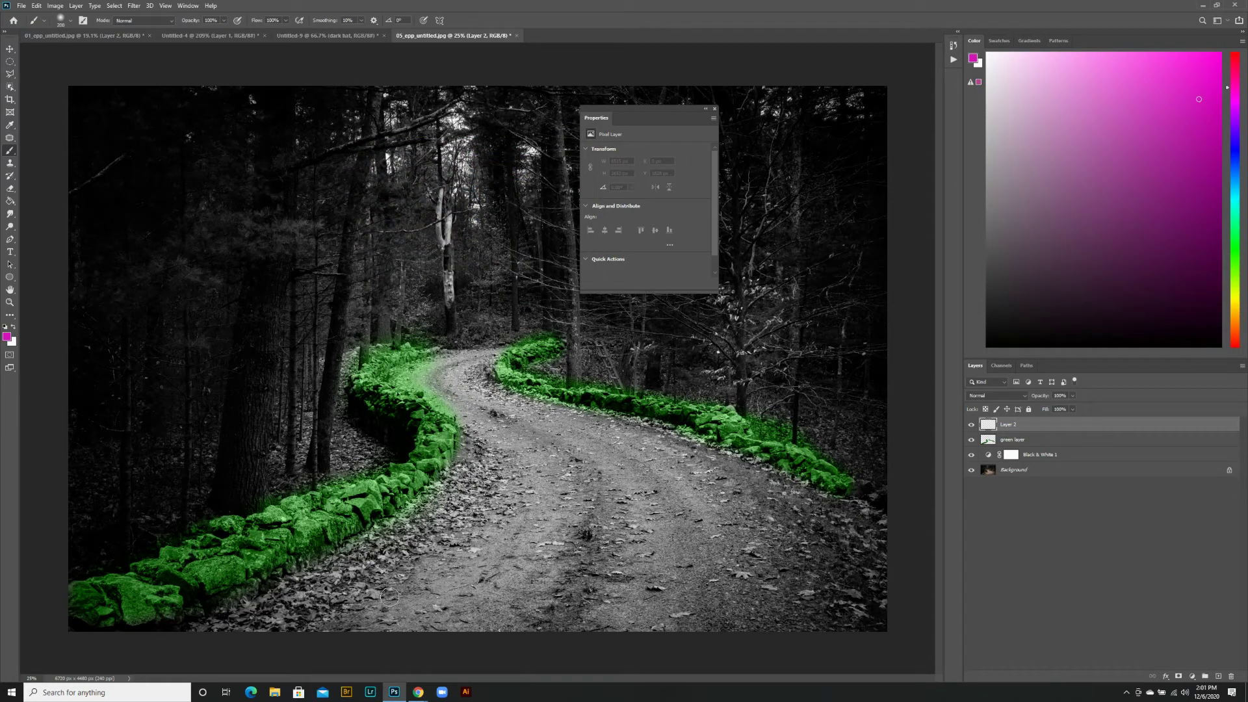
# Rename Layer 2 to 'purple' and paint solid magenta over the whole road with a larger brush
pyautogui.press(']')
pyautogui.press(']')
pyautogui.press(']')
pyautogui.press(']')
pyautogui.press(']')
pyautogui.press(']')
pyautogui.press(']')
pyautogui.press(']')
pyautogui.press(']')
pyautogui.press(']')
pyautogui.doubleClick(1009, 424)
pyautogui.write('our')
pyautogui.press('Return')
pyautogui.moveTo(390, 579)
pyautogui.mouseDown()
pyautogui.moveTo(273, 631)
pyautogui.moveTo(413, 575)
pyautogui.moveTo(482, 511)
pyautogui.moveTo(465, 611)
pyautogui.moveTo(809, 626)
pyautogui.moveTo(577, 600)
pyautogui.moveTo(848, 591)
pyautogui.moveTo(858, 572)
pyautogui.moveTo(779, 539)
pyautogui.moveTo(552, 518)
pyautogui.moveTo(659, 513)
pyautogui.moveTo(860, 556)
pyautogui.moveTo(618, 499)
pyautogui.moveTo(546, 468)
pyautogui.moveTo(497, 468)
pyautogui.moveTo(538, 462)
pyautogui.moveTo(445, 380)
pyautogui.moveTo(477, 361)
pyautogui.moveTo(410, 376)
pyautogui.moveTo(744, 489)
pyautogui.moveTo(506, 475)
pyautogui.moveTo(313, 616)
pyautogui.moveTo(213, 639)
pyautogui.moveTo(906, 624)
pyautogui.mouseUp()
pyautogui.press('[')
pyautogui.press('[')
pyautogui.press('[')
pyautogui.press('[')
pyautogui.press('[')
pyautogui.press('[')
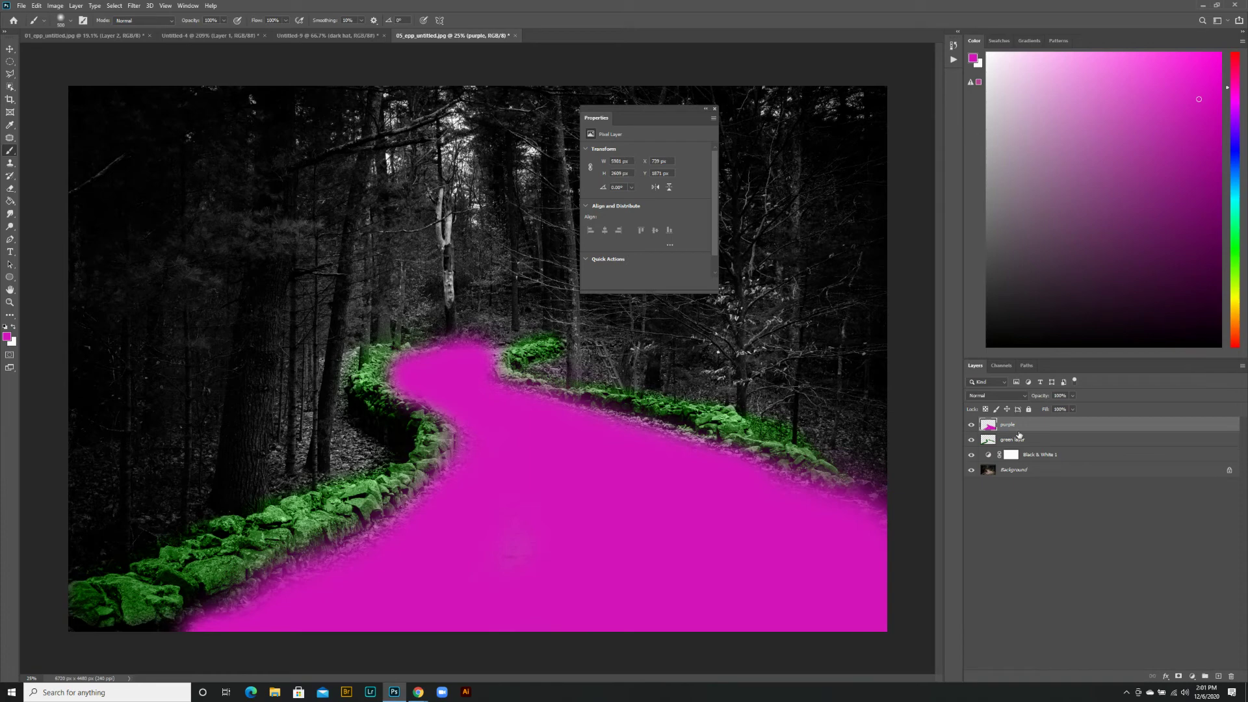
# Set the purple layer's blend mode to Multiply
pyautogui.click(1024, 395)
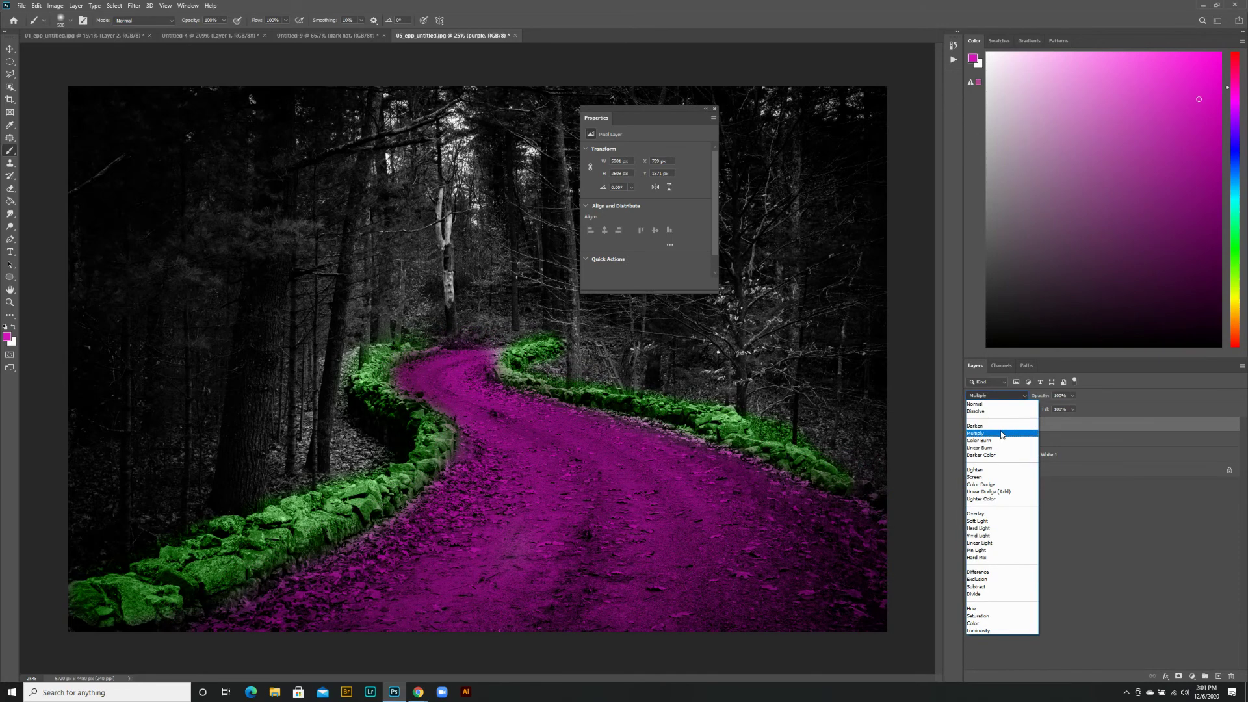
pyautogui.click(1001, 434)
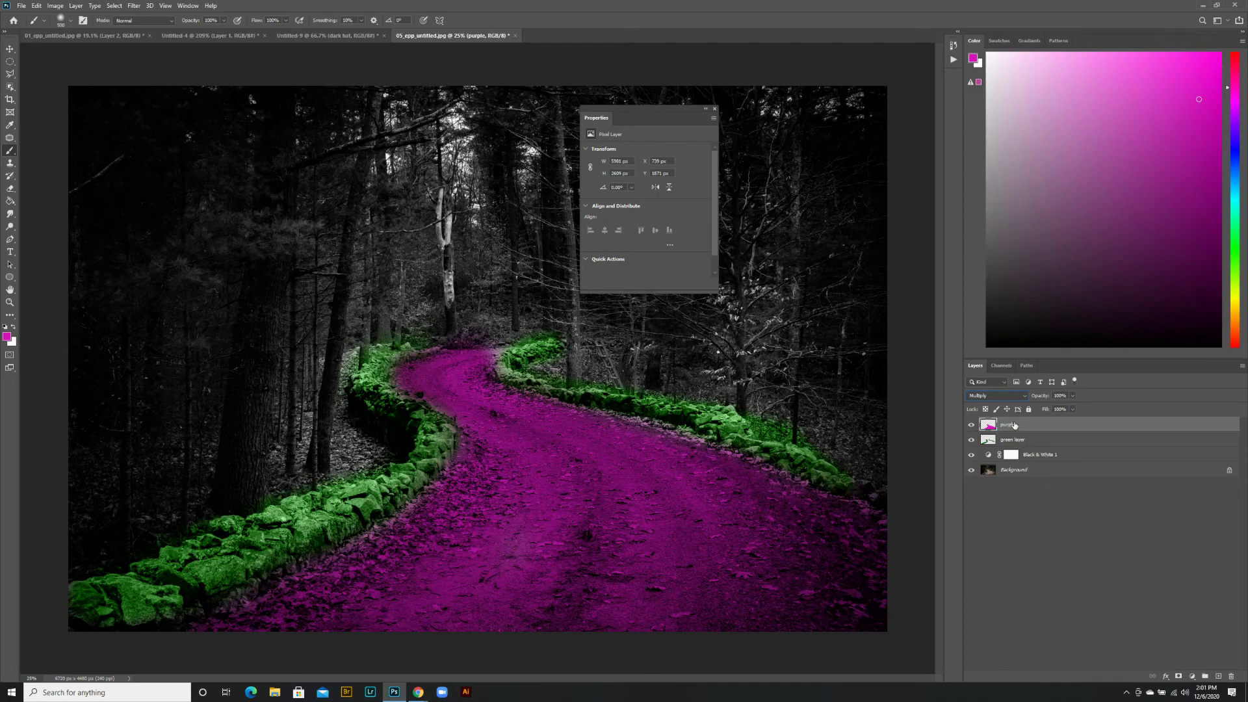
pyautogui.moveTo(1016, 425); pyautogui.dragTo(1022, 459)
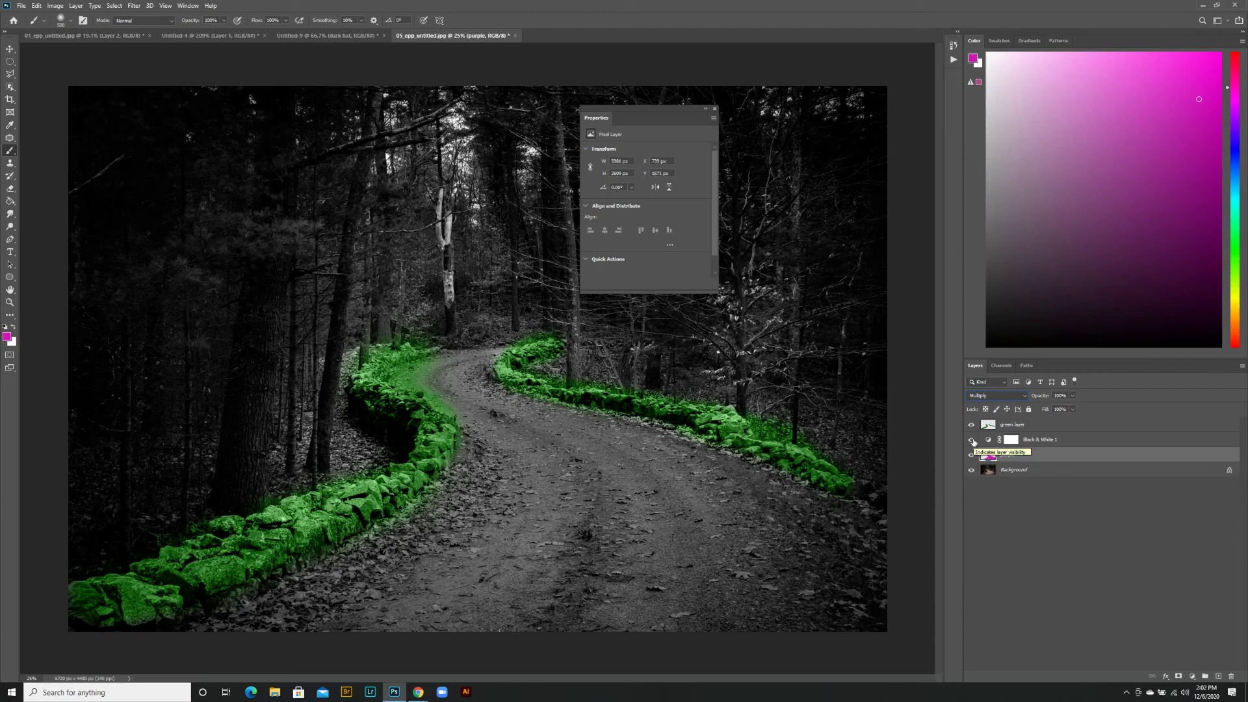
pyautogui.click(972, 440)
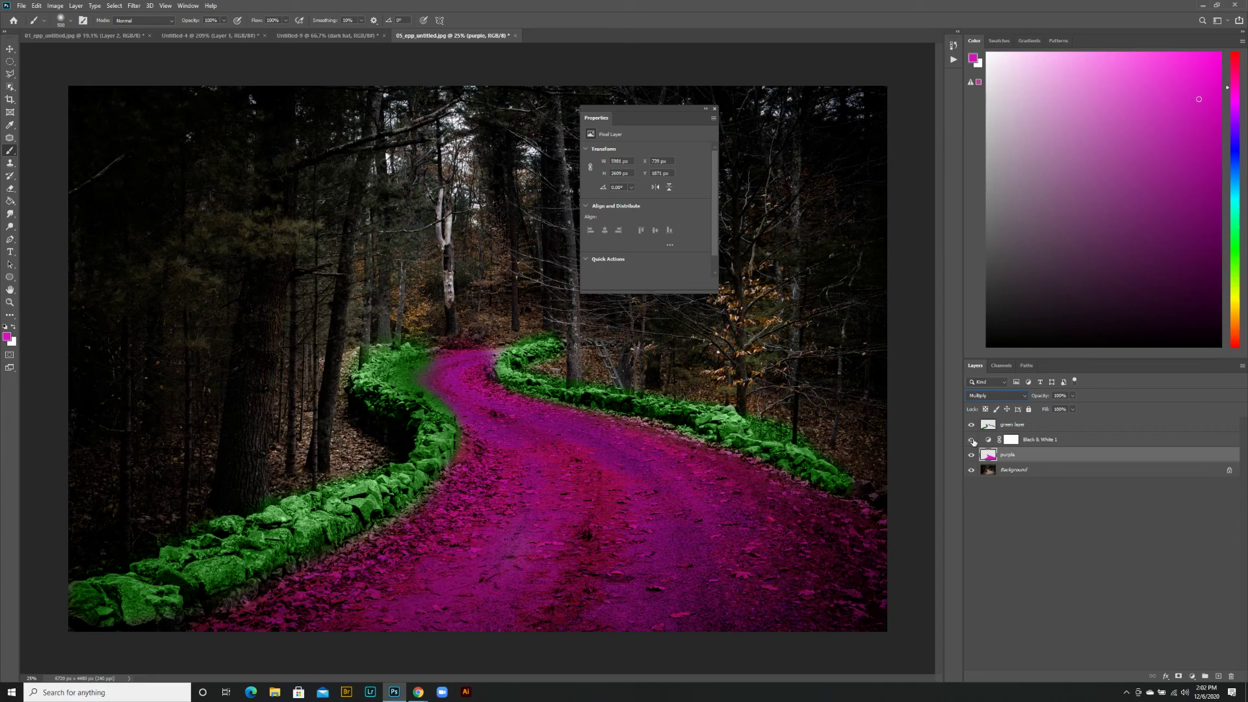
pyautogui.click(972, 440)
pyautogui.moveTo(1013, 455); pyautogui.dragTo(1012, 420)
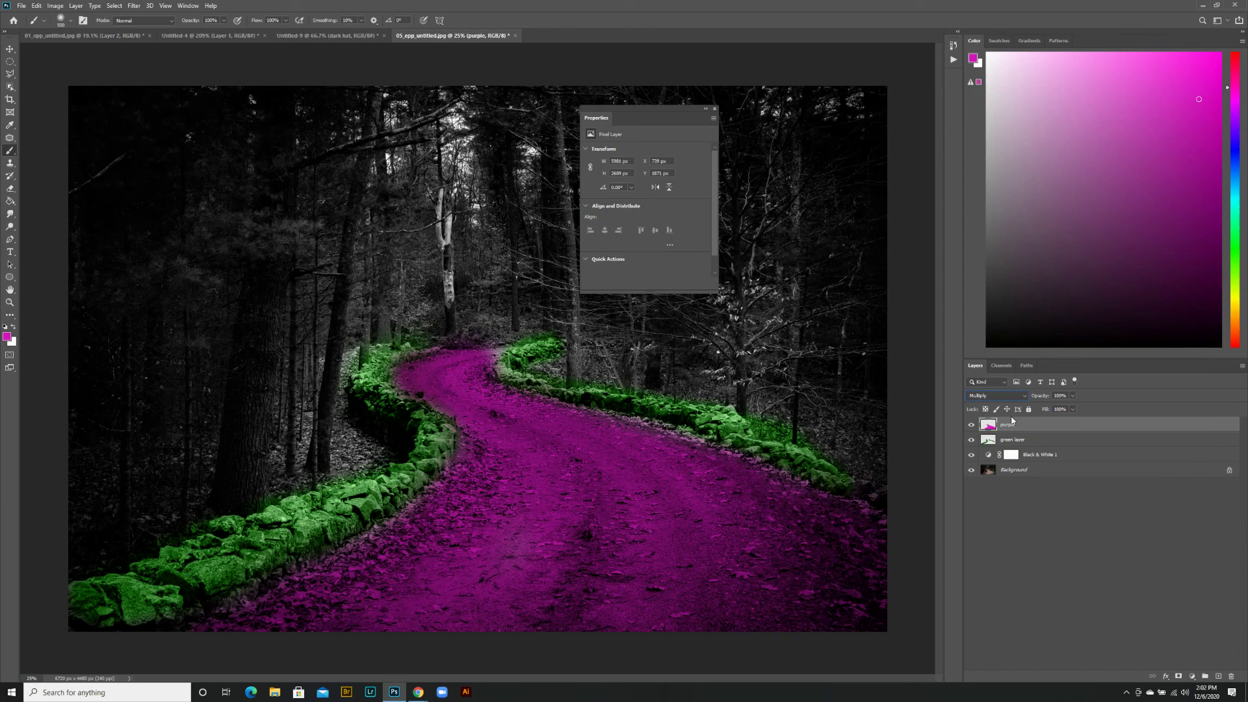